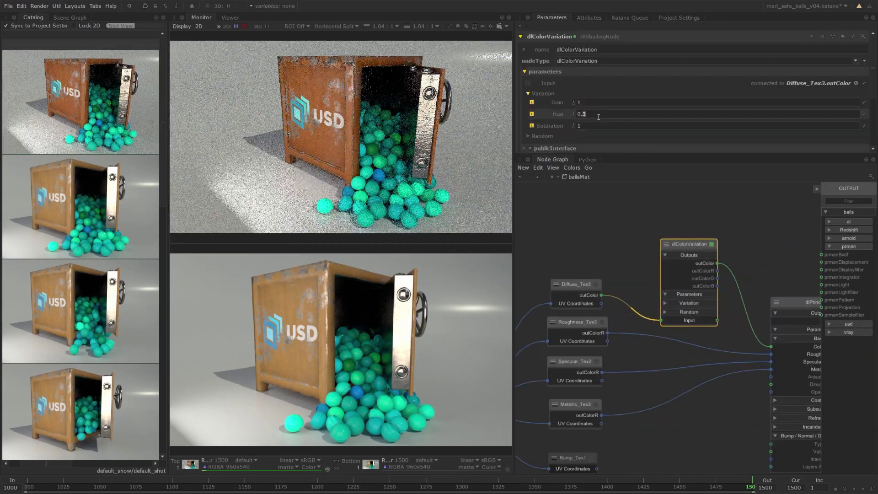
- Change dlColorVariation Hue from 0.5 to 5 and Saturation from 0.7 to 0.8
{"action": "key", "text": "BackSpace"}
{"action": "type", "text": "5"}
{"action": "key", "text": "Return"}
{"action": "left_click", "coordinate": [598, 125]}
{"action": "type", "text": "0.7"}
{"action": "key", "text": "Return"}
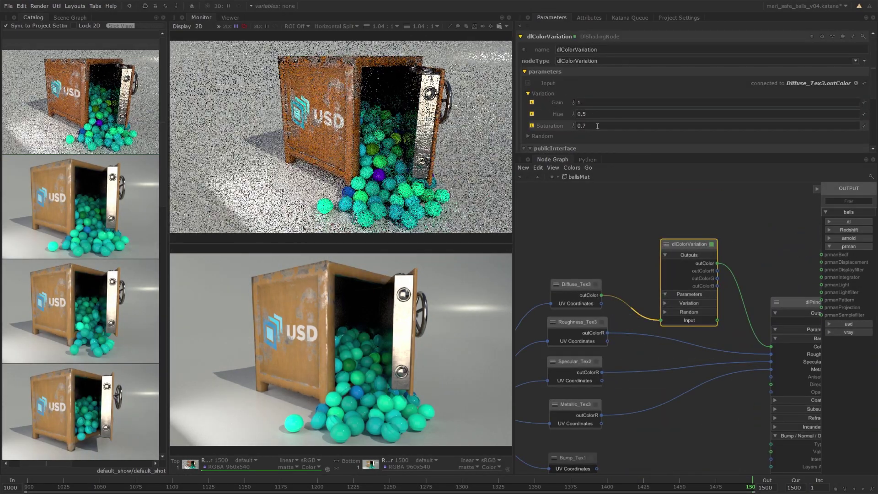
{"action": "key", "text": "BackSpace"}
{"action": "type", "text": "8"}
{"action": "key", "text": "Return"}
{"action": "triple_click", "coordinate": [580, 114]}
{"action": "type", "text": "5"}
{"action": "key", "text": "Return"}
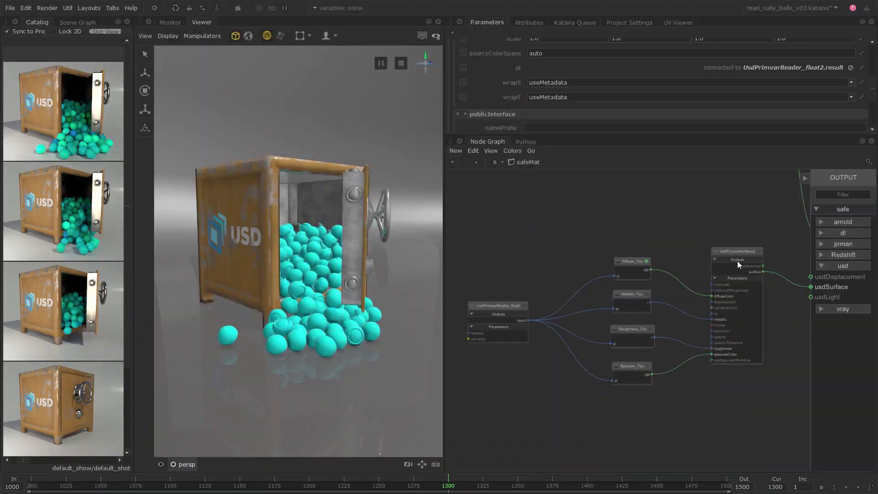
- Hide UsdPreviewSurface2's incoming wires with Alt+H, then deselect the node
{"action": "left_click", "coordinate": [741, 251]}
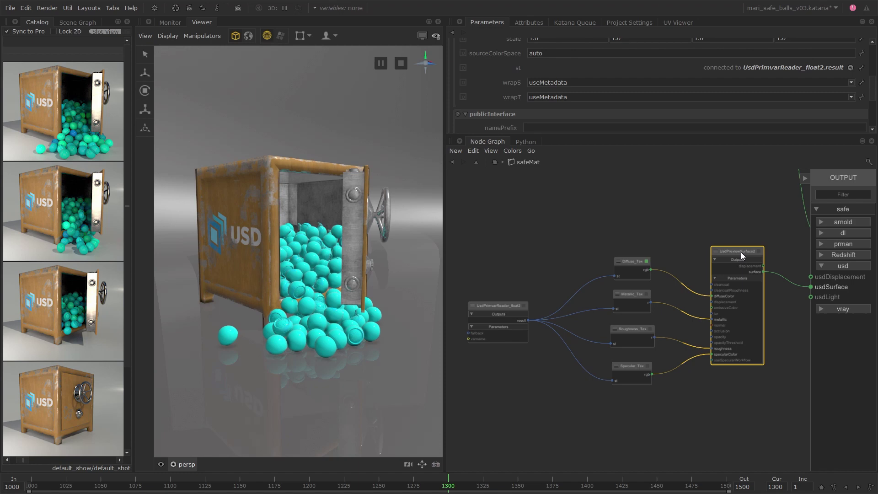
{"action": "key", "text": "h"}
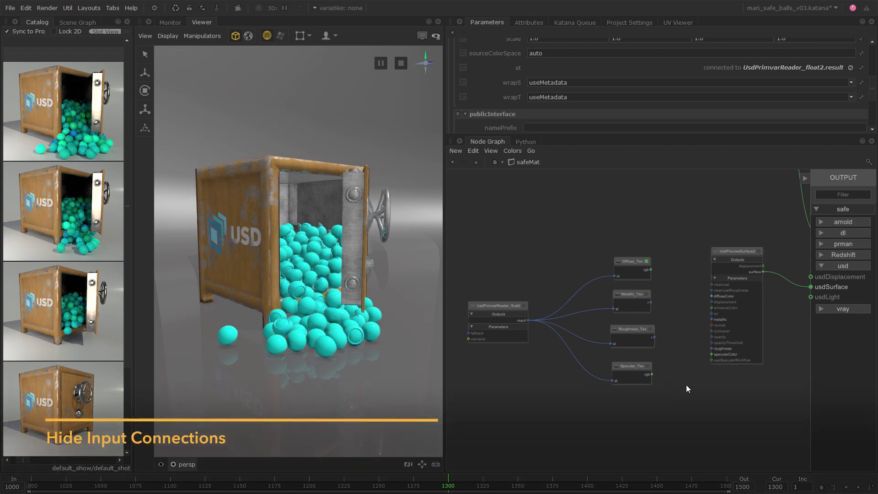
{"action": "left_click", "coordinate": [739, 247]}
{"action": "left_click", "coordinate": [737, 237]}
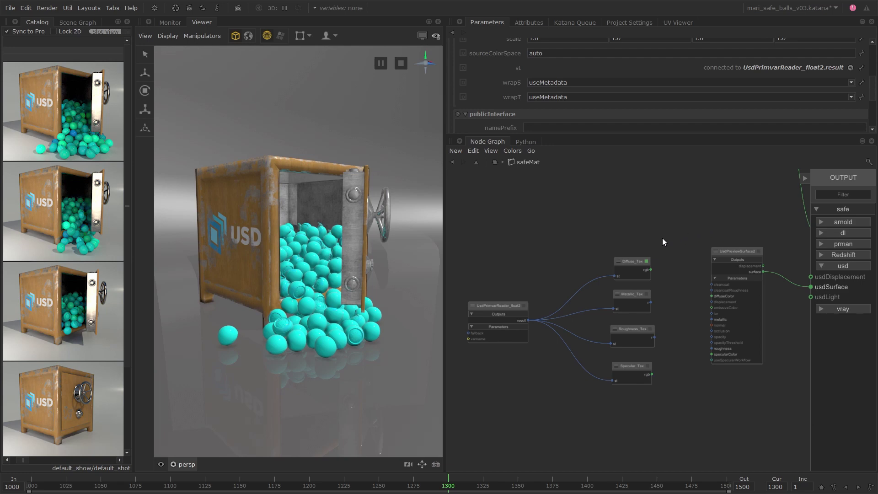
- Hide Diffuse_Tex's input wires using Edit > Toggle Input Connections Visibility
{"action": "left_click", "coordinate": [638, 259]}
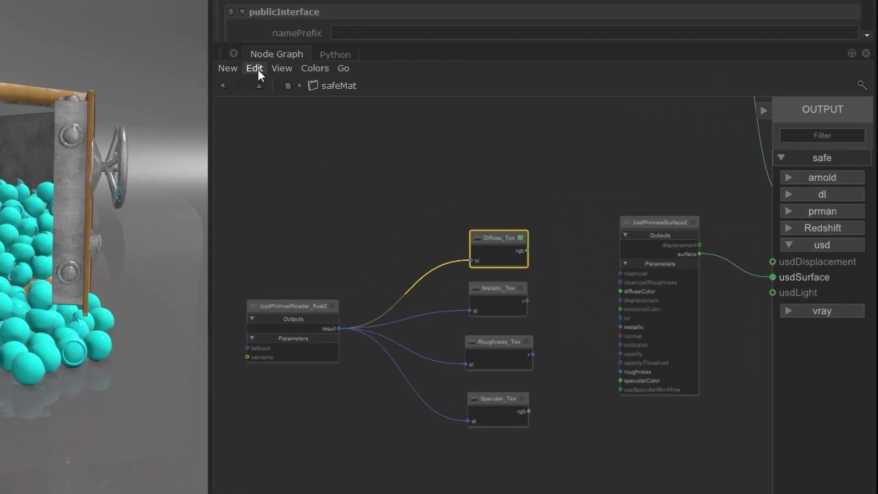
{"action": "left_click", "coordinate": [258, 70]}
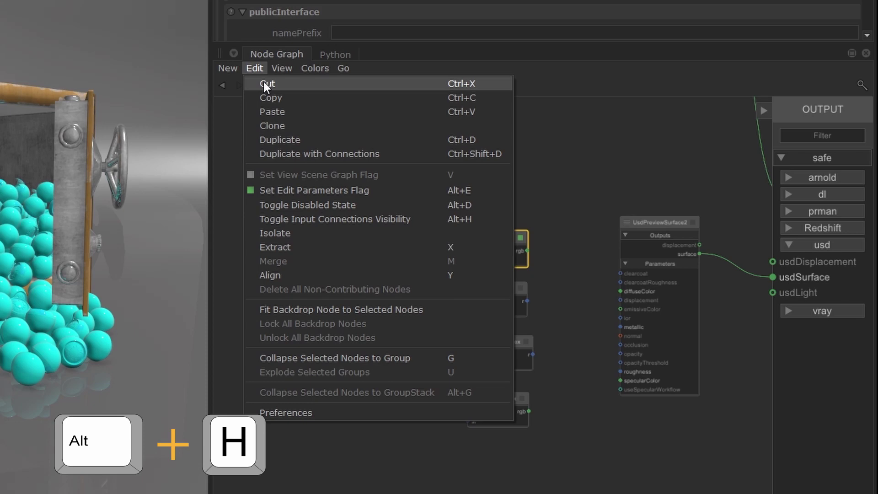
{"action": "left_click", "coordinate": [422, 219]}
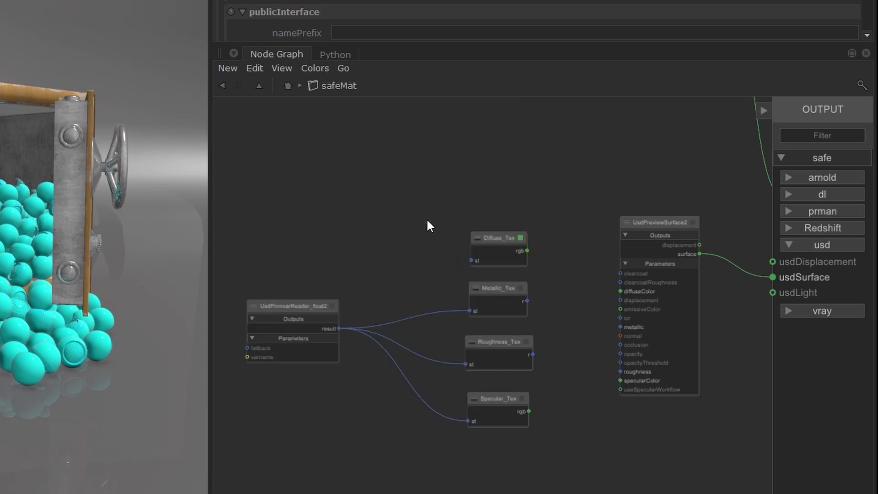
- Select the surface node, then all five nodes, to check the hidden wires, then deselect
{"action": "left_click", "coordinate": [643, 224]}
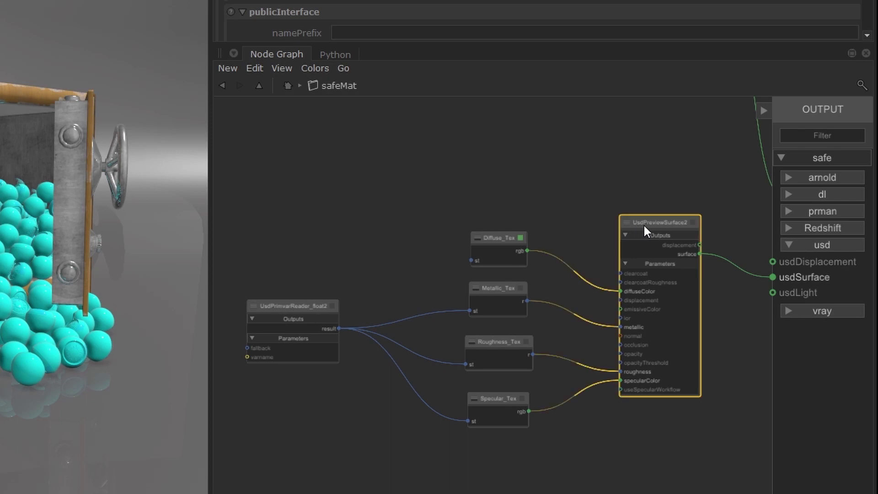
{"action": "left_click", "coordinate": [617, 447]}
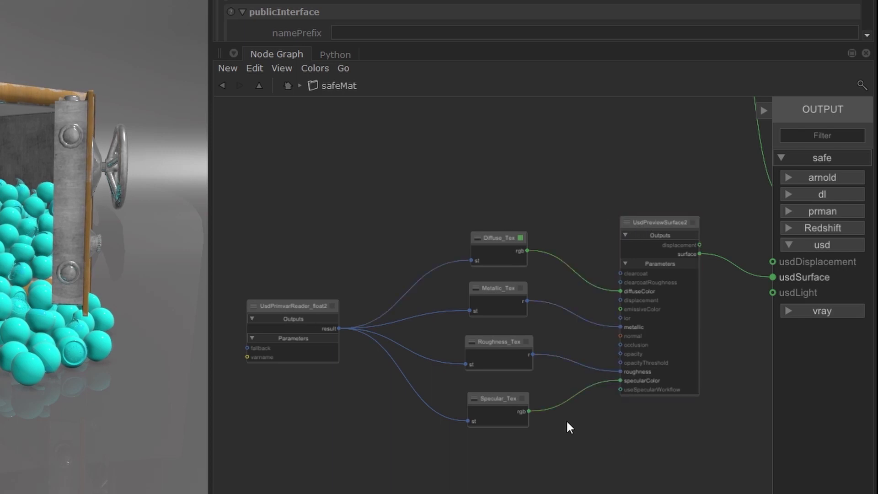
{"action": "mouse_move", "coordinate": [317, 190]}
{"action": "left_mouse_down"}
{"action": "mouse_move", "coordinate": [682, 468]}
{"action": "mouse_move", "coordinate": [655, 453]}
{"action": "left_mouse_up"}
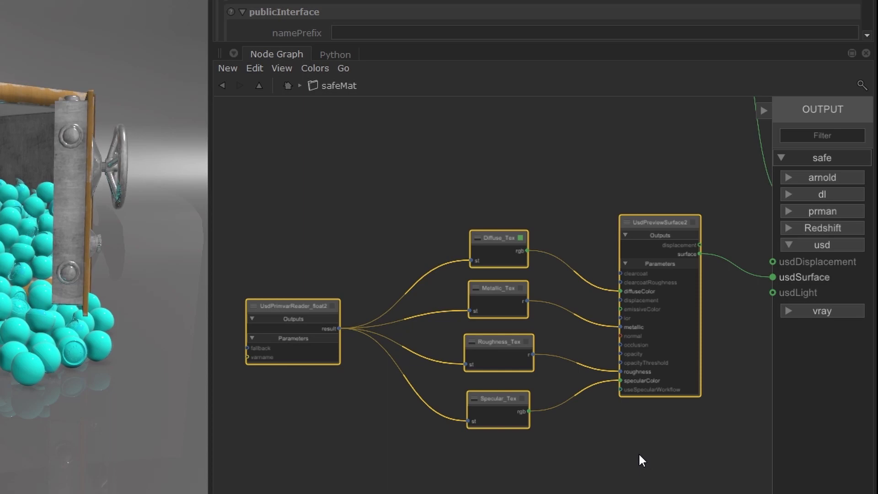
{"action": "left_click", "coordinate": [639, 452]}
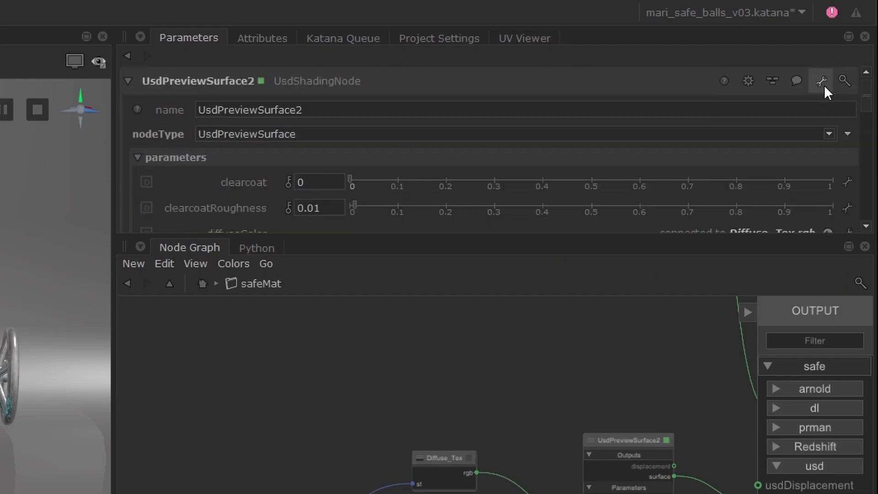
- Choose Hide Input Connections from UsdPreviewSurface2's wrench menu, then deselect
{"action": "left_click", "coordinate": [823, 82]}
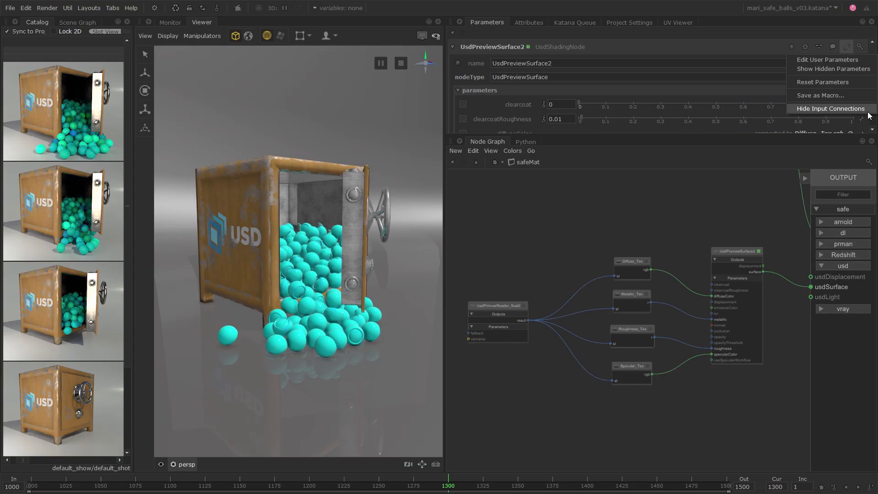
{"action": "left_click", "coordinate": [867, 111]}
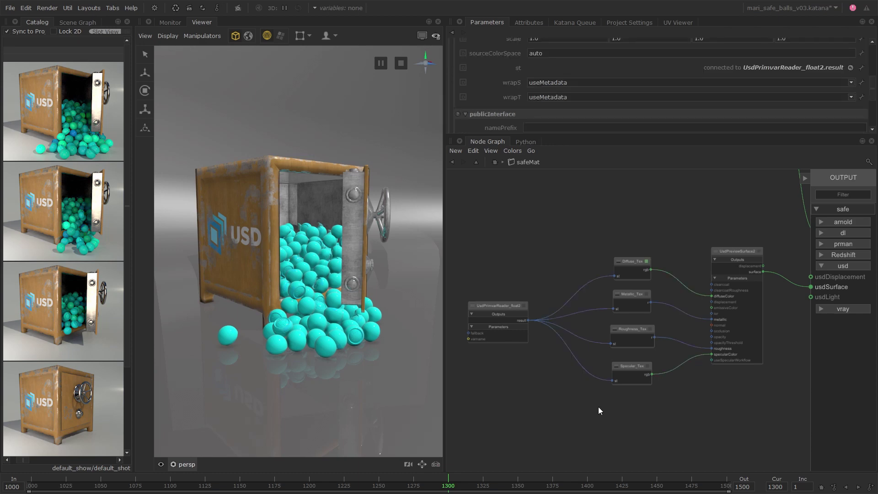
{"action": "left_click", "coordinate": [542, 385]}
- Marquee-select the four texture nodes to show the reader's hidden links into them
{"action": "mouse_move", "coordinate": [629, 245]}
{"action": "left_mouse_down"}
{"action": "mouse_move", "coordinate": [630, 389]}
{"action": "mouse_move", "coordinate": [627, 252]}
{"action": "mouse_move", "coordinate": [704, 348]}
{"action": "mouse_move", "coordinate": [651, 231]}
{"action": "left_mouse_up"}
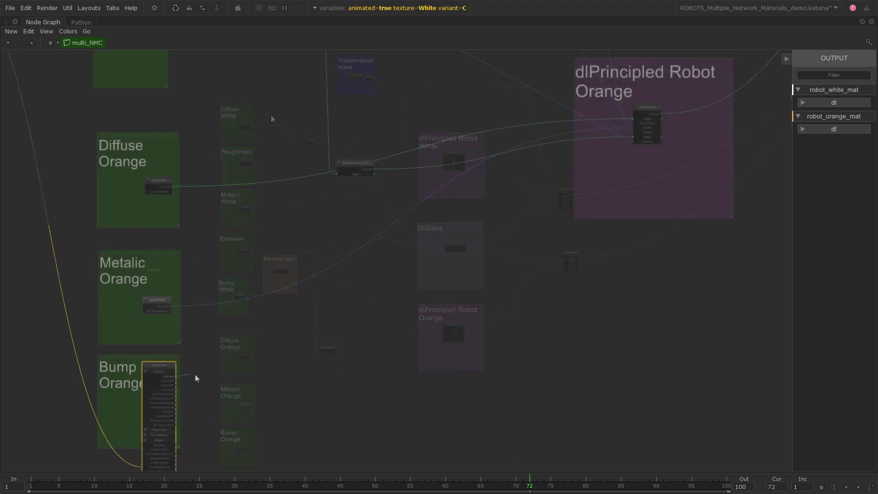
- Wire Bump Orange's output through two Dots into dlPrincipled Robot Orange's Bump Value
{"action": "left_click_drag", "start_coordinate": [195, 373], "coordinate": [267, 378]}
{"action": "left_click", "coordinate": [447, 350]}
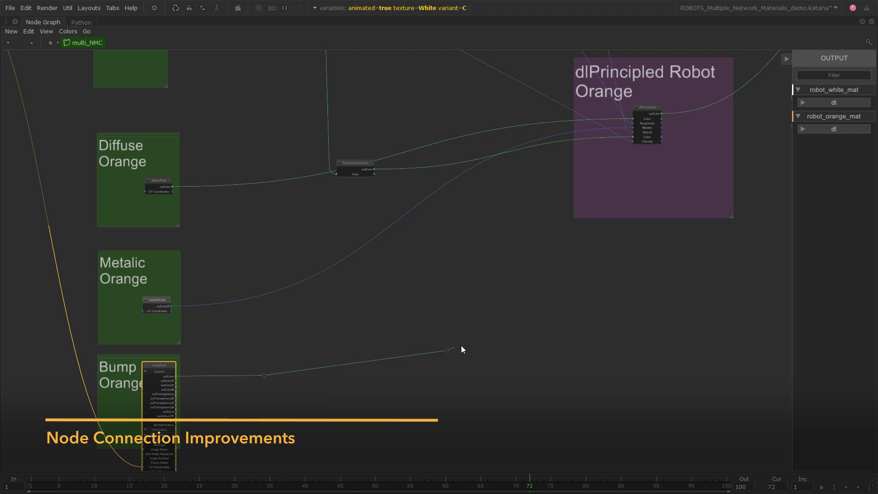
{"action": "left_click", "coordinate": [542, 277]}
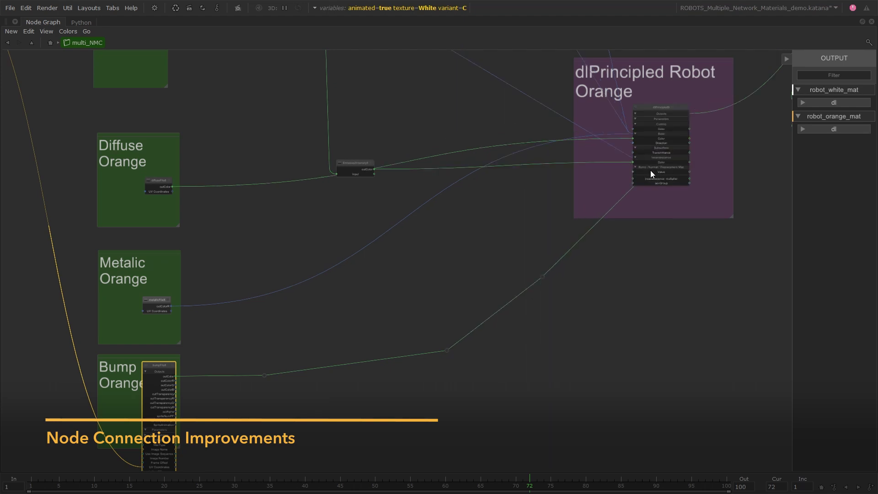
{"action": "left_click", "coordinate": [650, 171]}
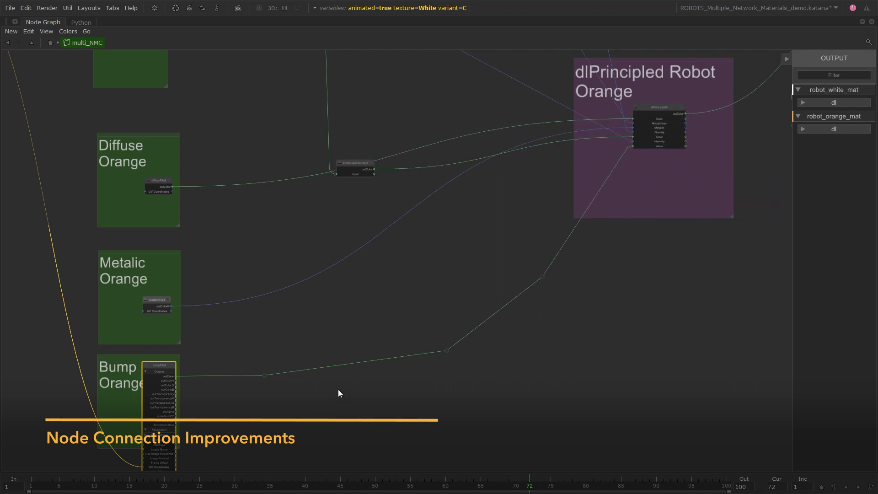
- Collapse the bumpFile node, move it lower, and tidy the bump wire's route
{"action": "left_click", "coordinate": [159, 373]}
{"action": "left_click_drag", "start_coordinate": [160, 372], "coordinate": [148, 410]}
{"action": "left_click_drag", "start_coordinate": [264, 374], "coordinate": [264, 404]}
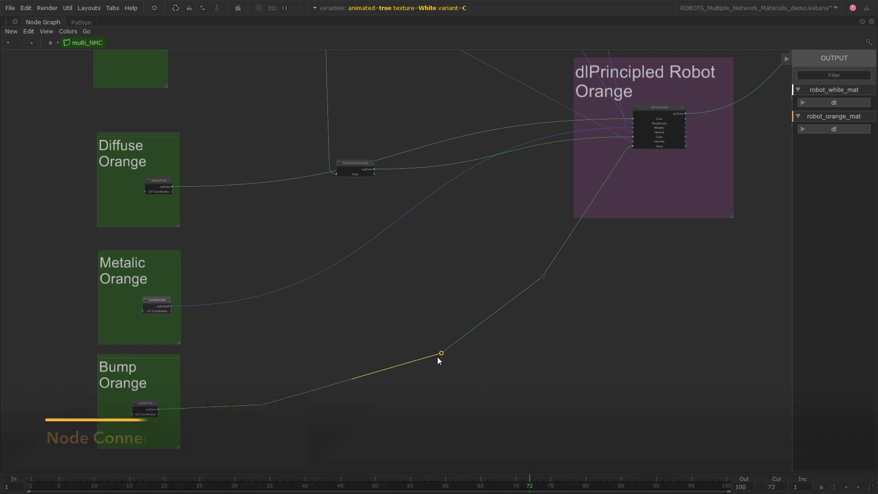
{"action": "left_click_drag", "start_coordinate": [447, 350], "coordinate": [431, 366]}
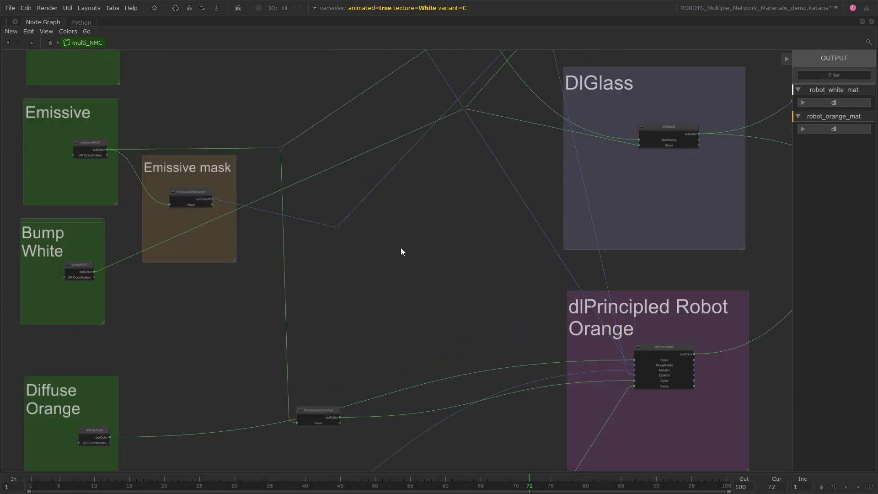
- Connect the Emissive mask Dot to dlPrincipled Robot Orange's Incandescence Intensity
{"action": "left_click_drag", "start_coordinate": [336, 232], "coordinate": [650, 389]}
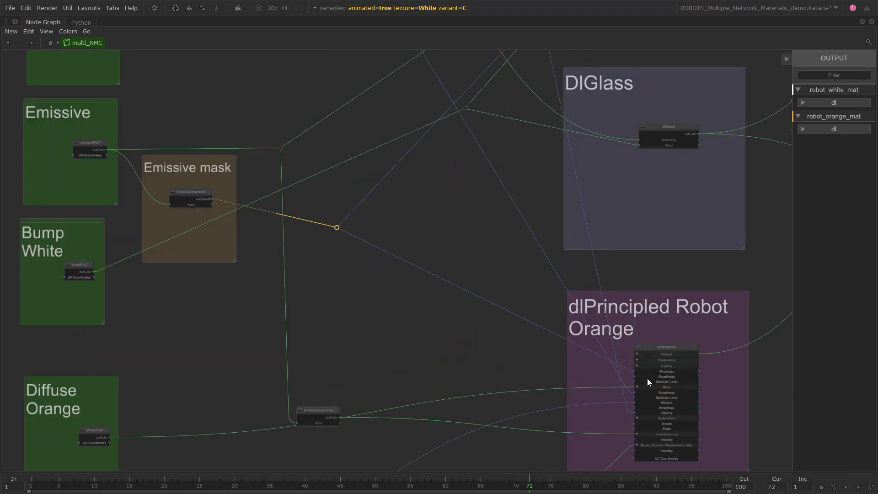
{"action": "left_click", "coordinate": [635, 439]}
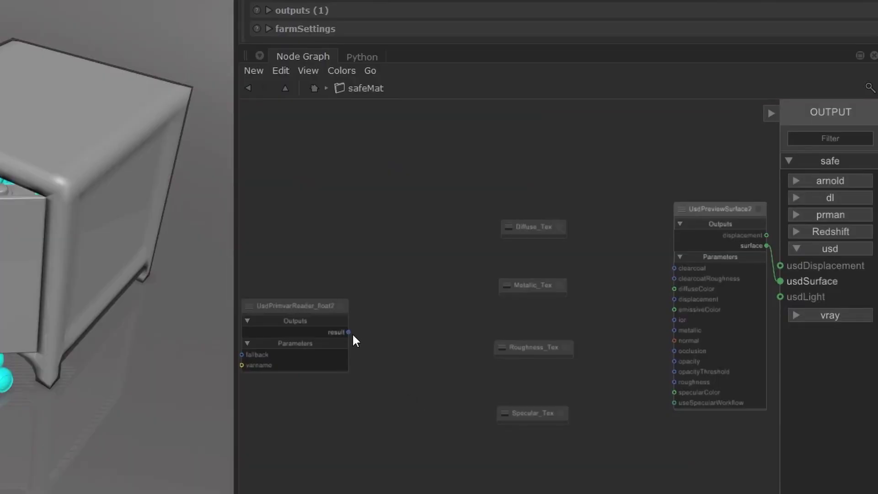
{"action": "left_click", "coordinate": [349, 332]}
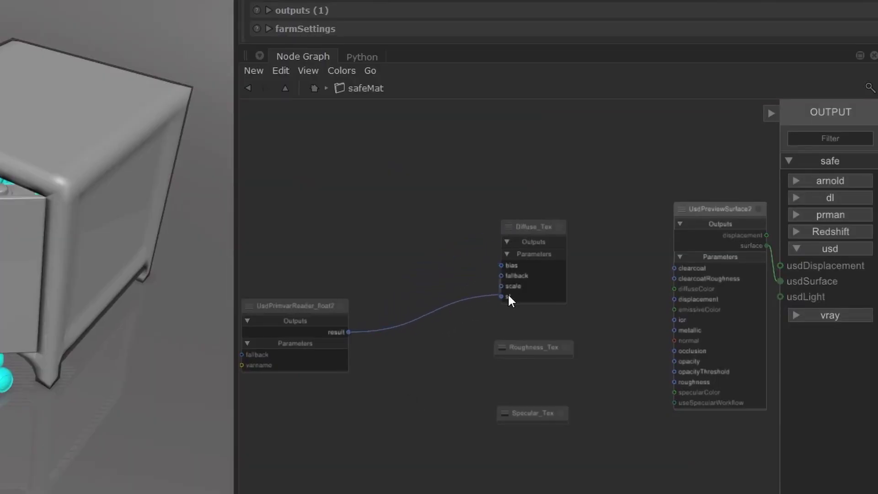
- Wire UsdPrimvarReader_float2 result into st of Diffuse_Tex, Metallic_Tex, Roughness_Tex and Specular_Tex
{"action": "left_click", "coordinate": [506, 296]}
{"action": "left_click", "coordinate": [349, 332]}
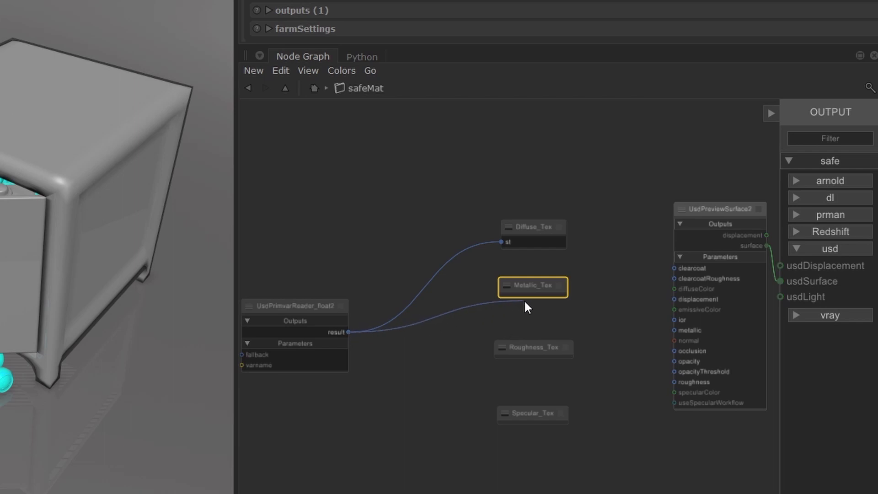
{"action": "left_click", "coordinate": [502, 348]}
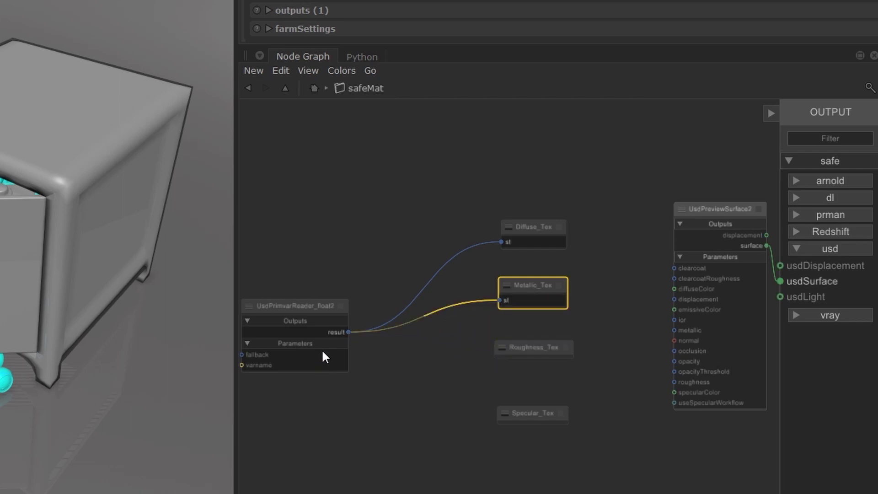
{"action": "left_click", "coordinate": [349, 333]}
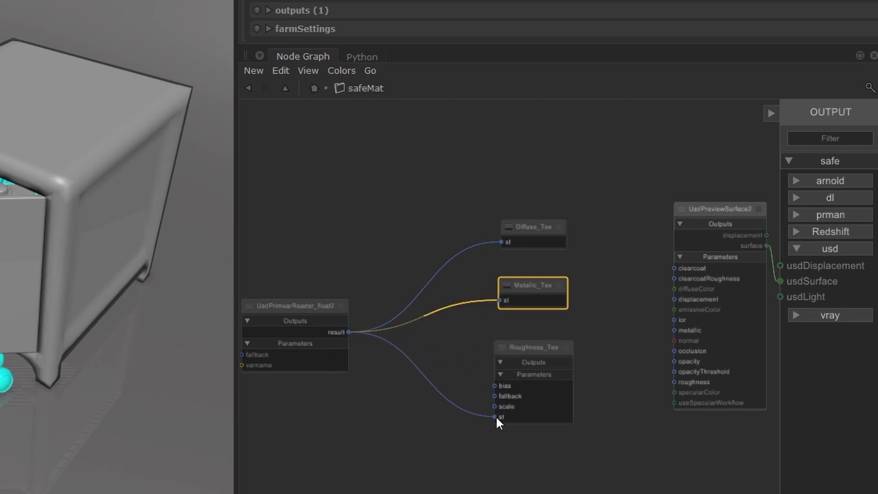
{"action": "left_click", "coordinate": [497, 413]}
{"action": "left_click", "coordinate": [349, 331]}
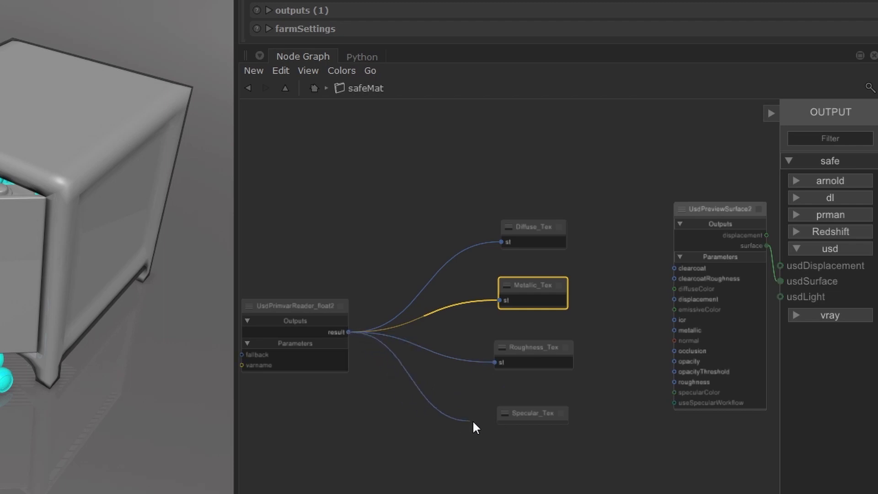
{"action": "left_click", "coordinate": [498, 482]}
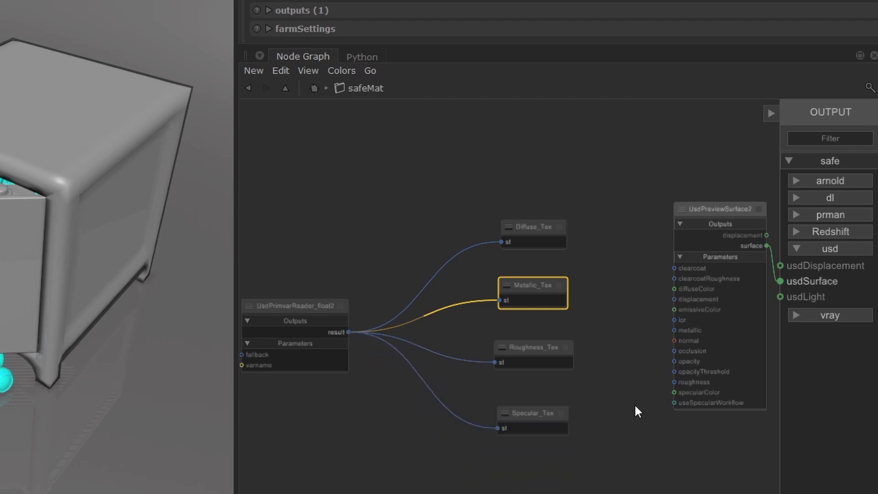
- Connect Diffuse_Tex rgb→diffuseColor, Metallic_Tex r→metallic, Roughness_Tex r→roughness, Specular_Tex rgb→specularColor
{"action": "left_click", "coordinate": [674, 289]}
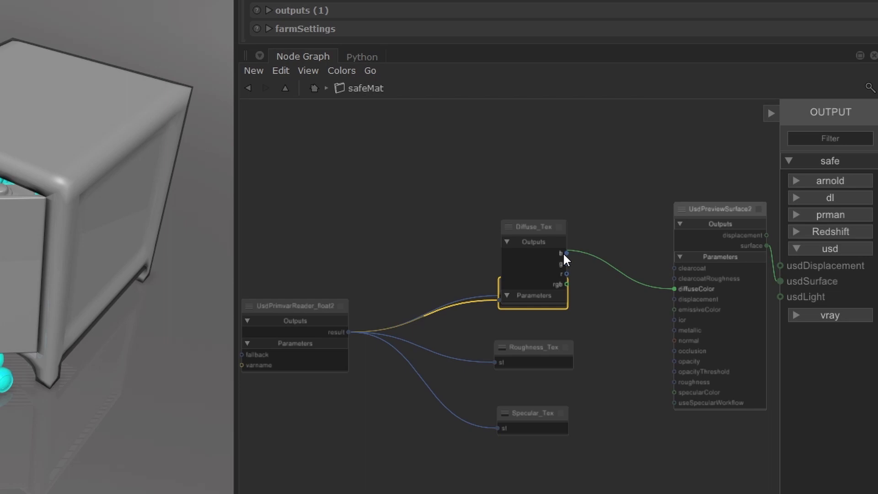
{"action": "left_click", "coordinate": [566, 280]}
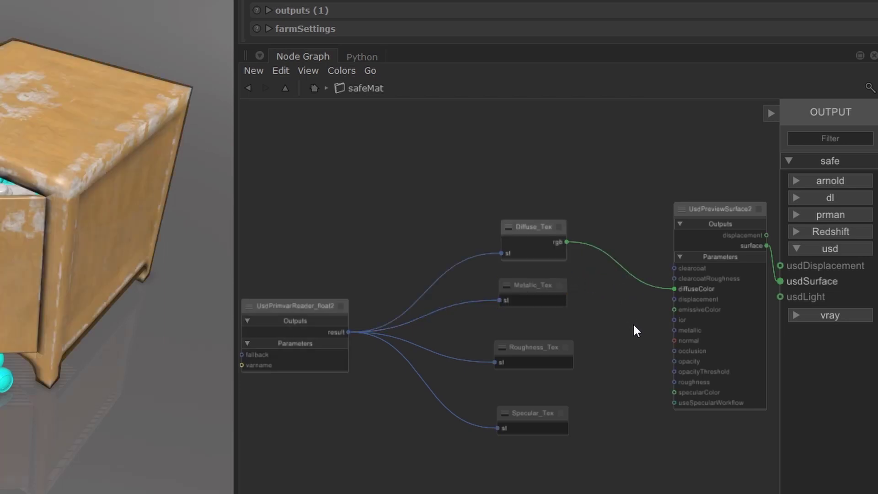
{"action": "left_click", "coordinate": [674, 330]}
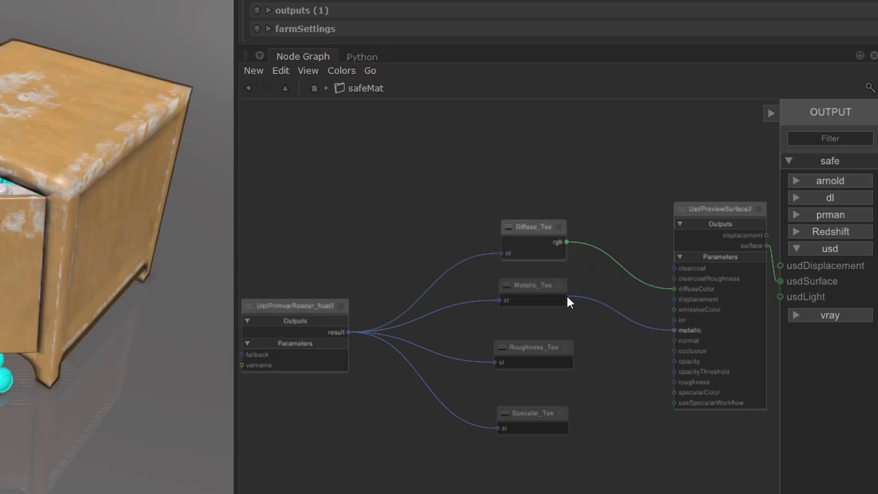
{"action": "left_click", "coordinate": [567, 343]}
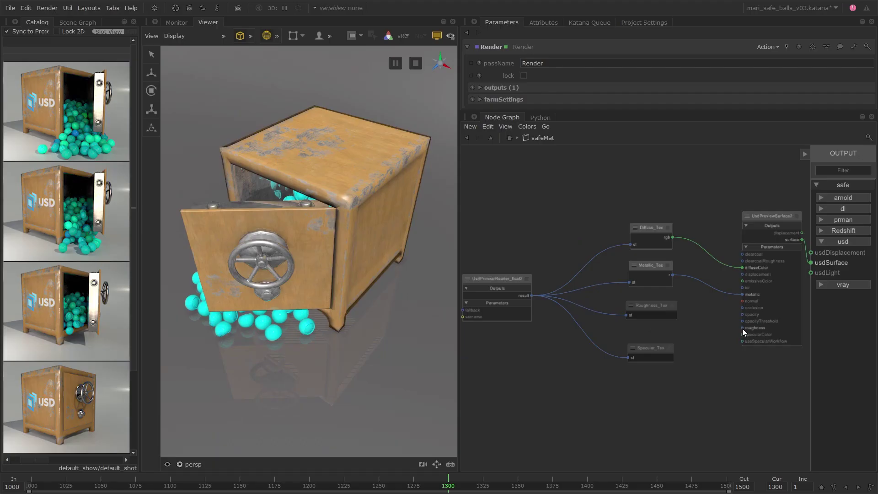
{"action": "left_click", "coordinate": [742, 327]}
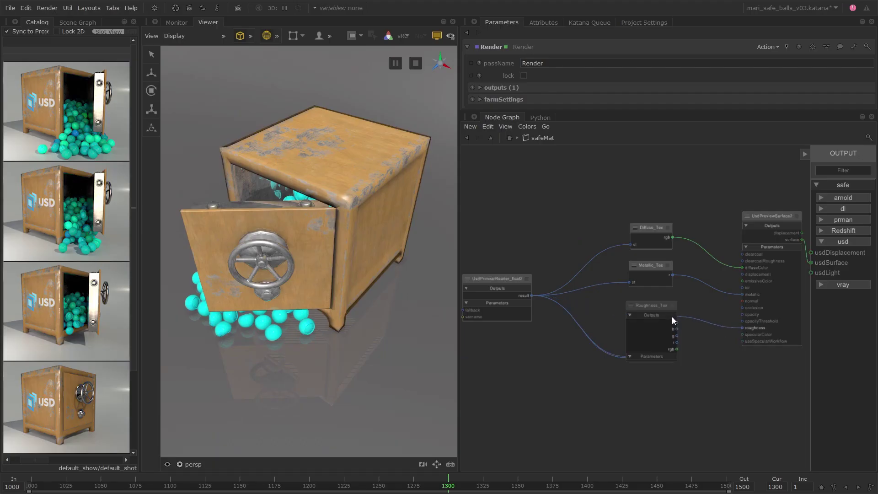
{"action": "left_click", "coordinate": [676, 342]}
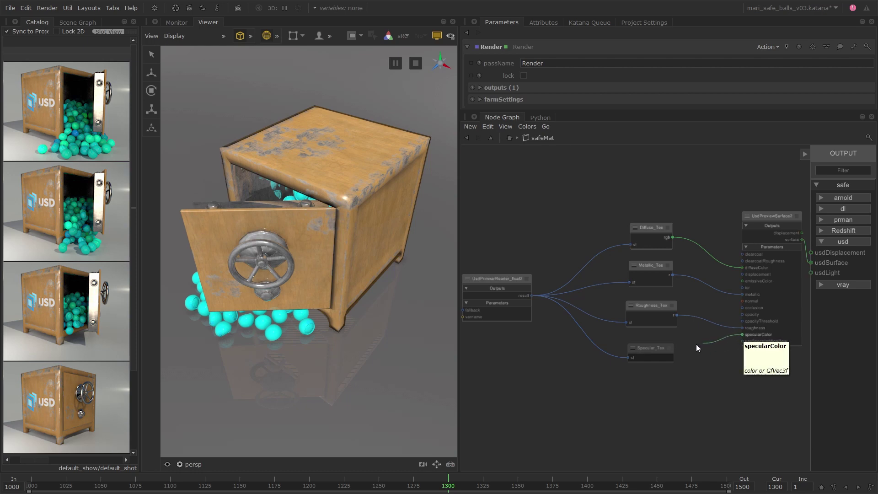
{"action": "left_click", "coordinate": [743, 334]}
{"action": "left_click", "coordinate": [674, 383]}
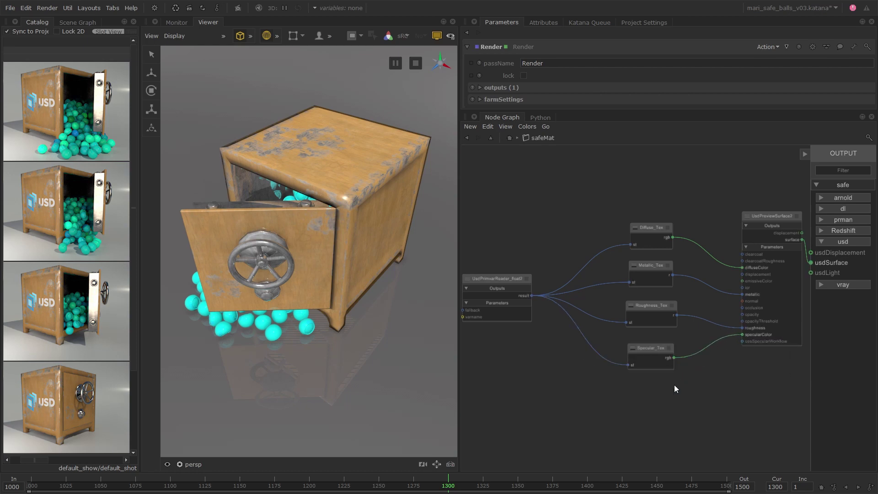
- Maximize the Node Graph, apply Alt+Enter to UsdPreviewSurface2, then deselect it
{"action": "key", "text": "space"}
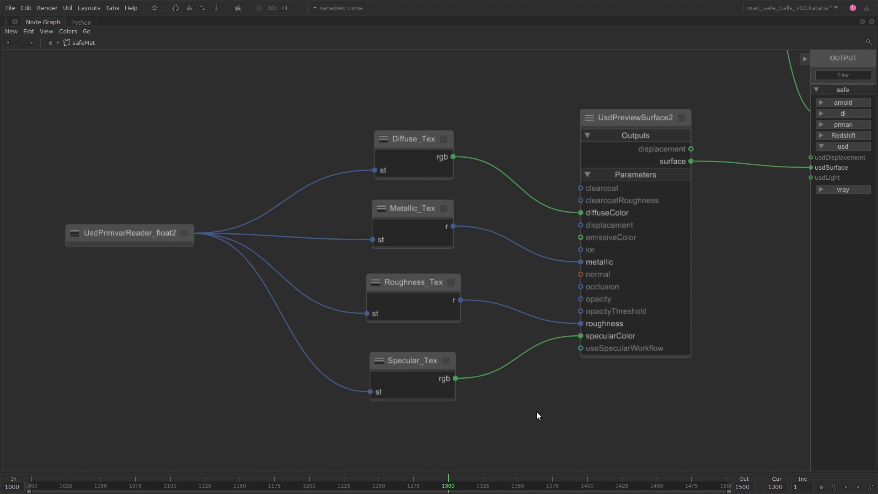
{"action": "left_click", "coordinate": [624, 118]}
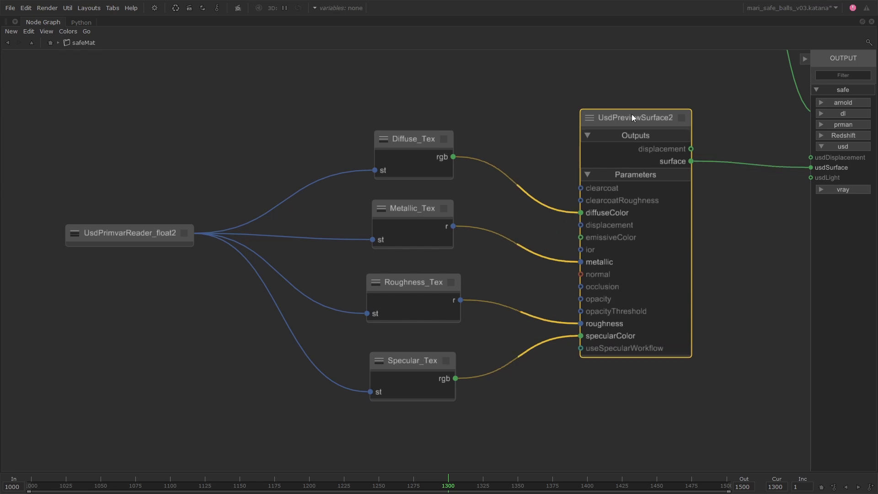
{"action": "key", "text": "alt+Return"}
{"action": "left_click", "coordinate": [520, 104]}
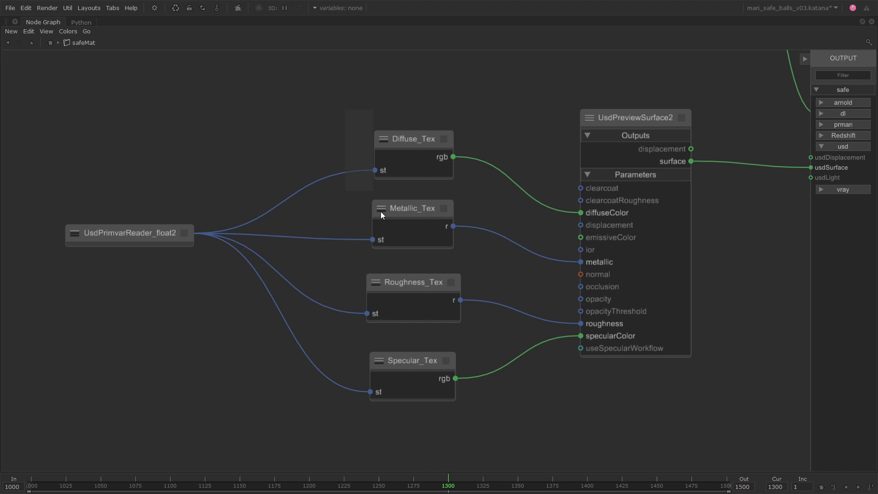
- Clear the texture-node selection and enable showPagesConnectedOnly in the nodegraph preferences
{"action": "left_click_drag", "start_coordinate": [381, 212], "coordinate": [500, 411]}
{"action": "left_click", "coordinate": [311, 274]}
{"action": "left_click", "coordinate": [25, 7]}
{"action": "left_click", "coordinate": [55, 55]}
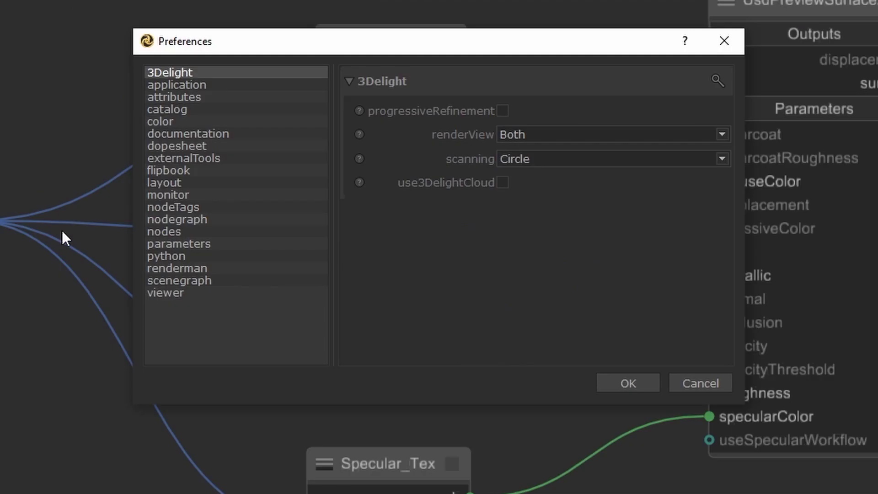
{"action": "left_click", "coordinate": [206, 220]}
{"action": "scroll", "coordinate": [727, 255], "scroll_direction": "down", "scroll_amount": 1}
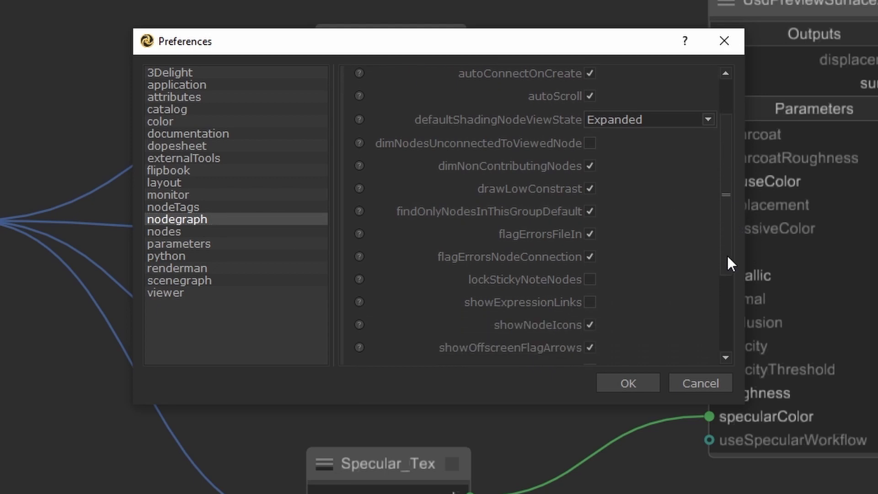
{"action": "scroll", "coordinate": [700, 303], "scroll_direction": "down", "scroll_amount": 3}
{"action": "left_click", "coordinate": [589, 284]}
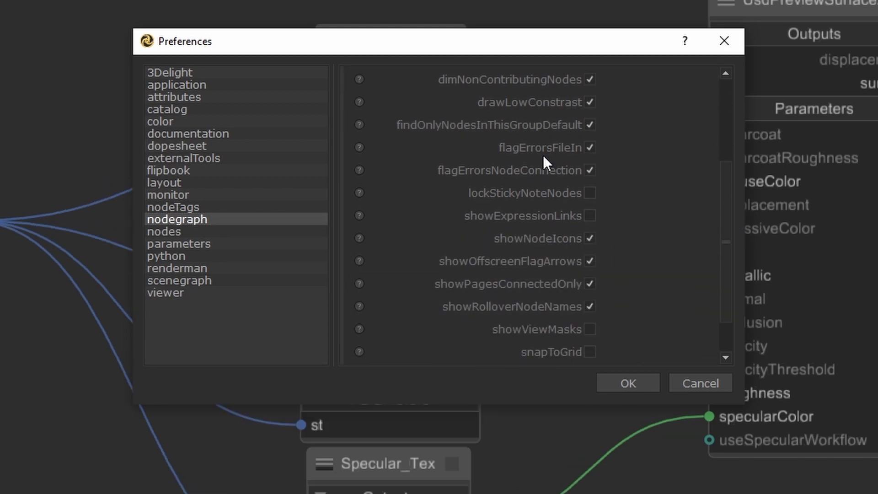
{"action": "left_click", "coordinate": [714, 202]}
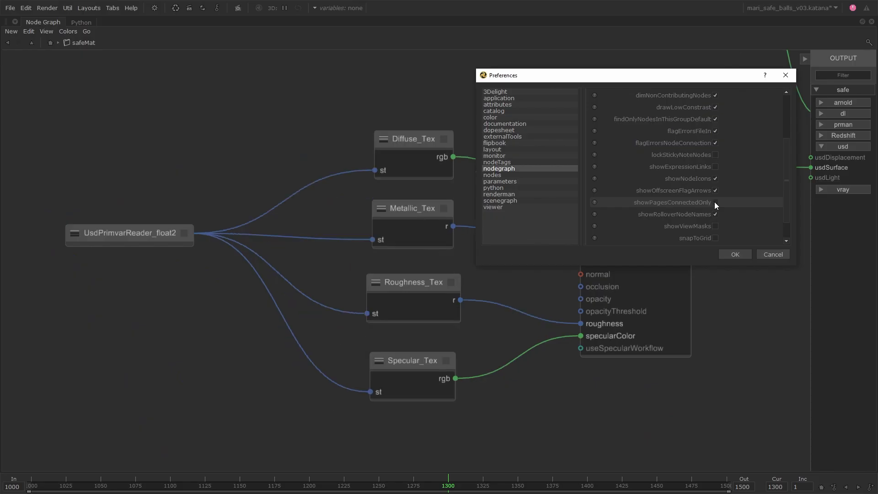
{"action": "left_click", "coordinate": [714, 202]}
{"action": "left_click", "coordinate": [735, 253]}
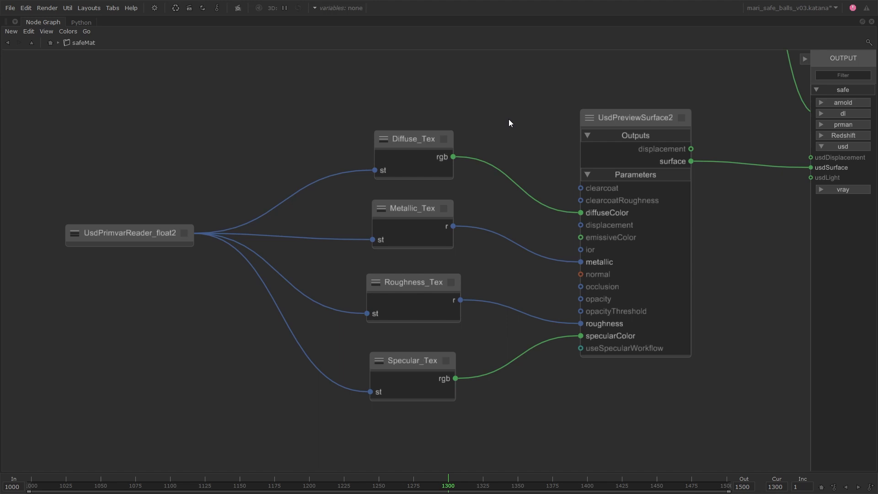
{"action": "left_click", "coordinate": [385, 137]}
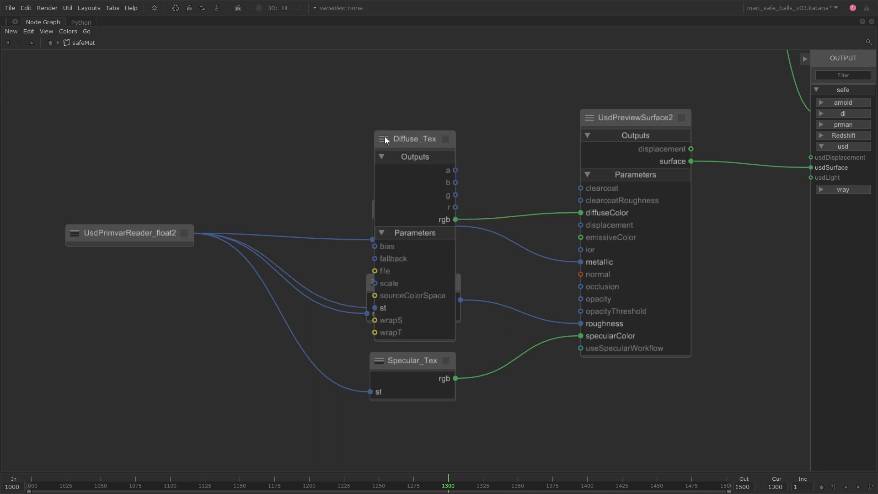
{"action": "left_click", "coordinate": [385, 136]}
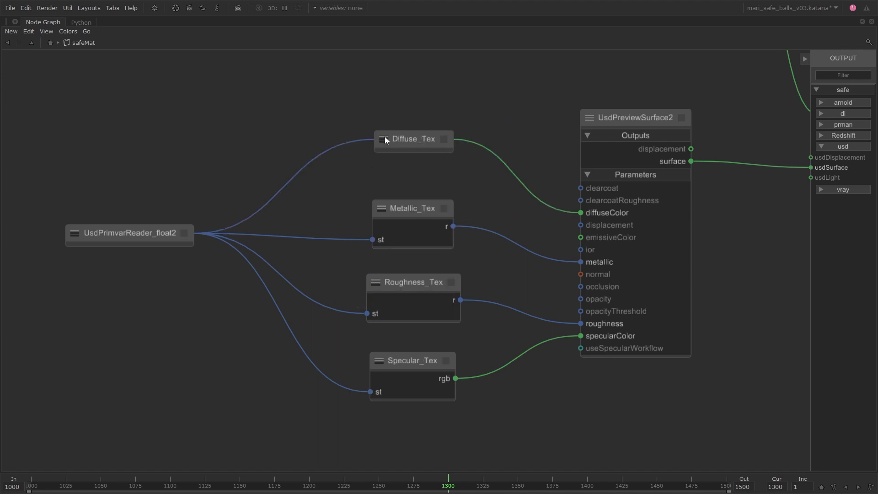
{"action": "left_click", "coordinate": [590, 117]}
{"action": "left_click", "coordinate": [591, 119]}
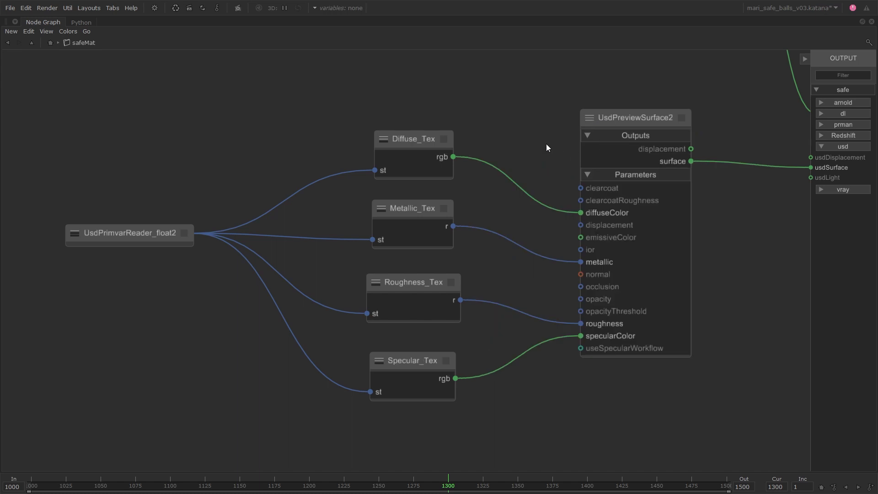